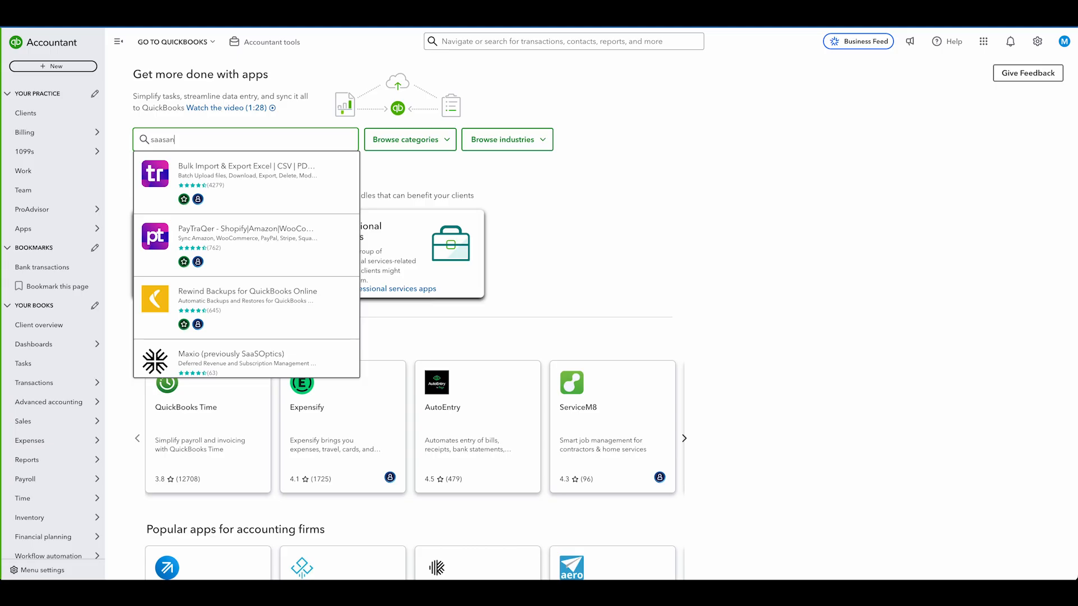
Search the apps for saasant, get the SaasAnt Transactions app and connect it to the SaasAnt Demo company.
type("t")
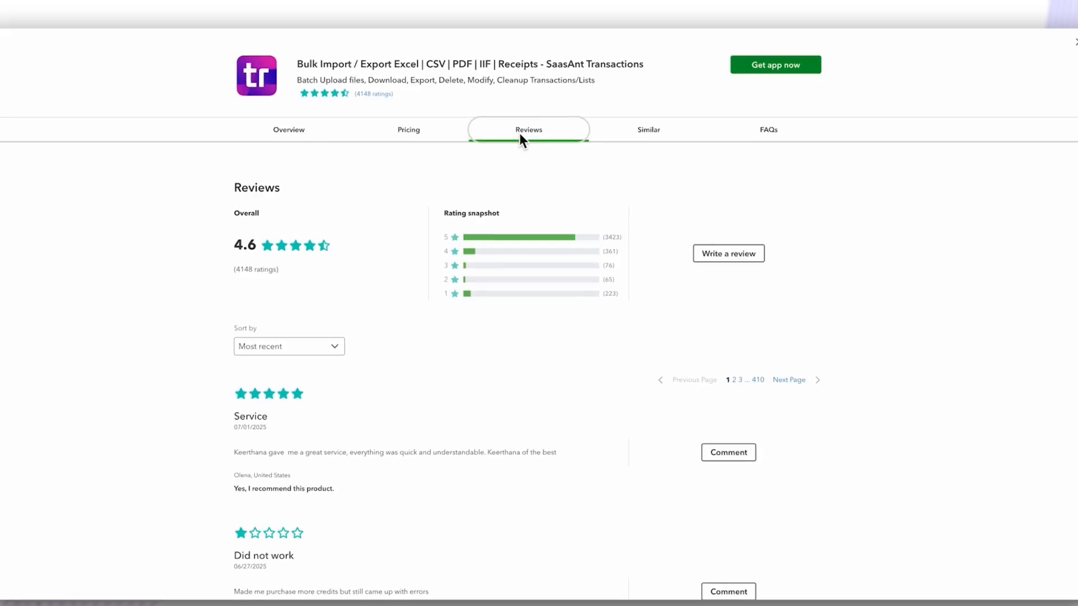
left_click(785, 73)
left_click(816, 132)
left_click(1035, 569)
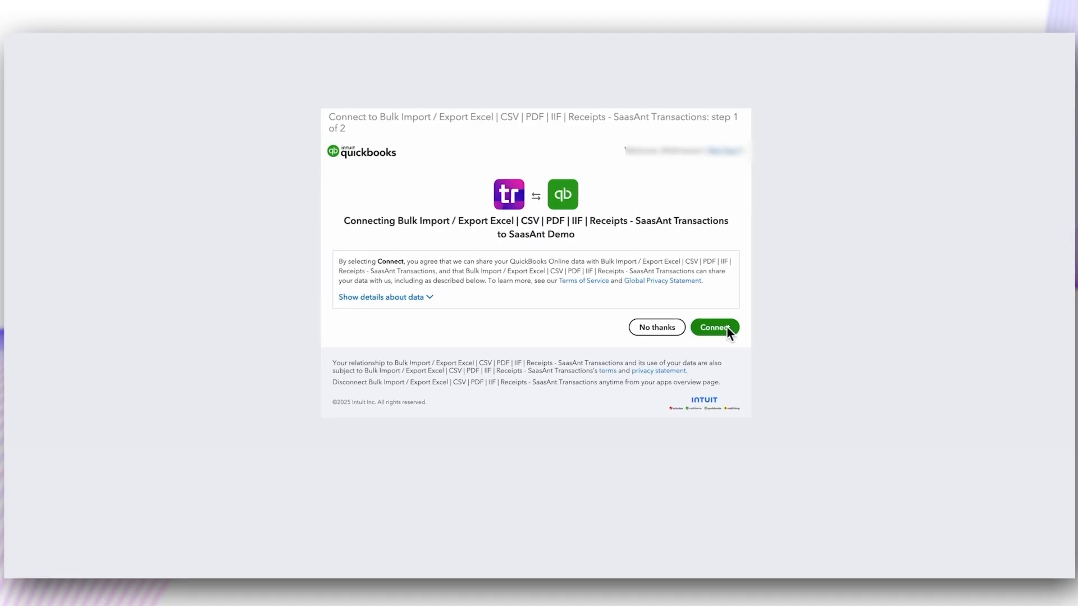
left_click(727, 325)
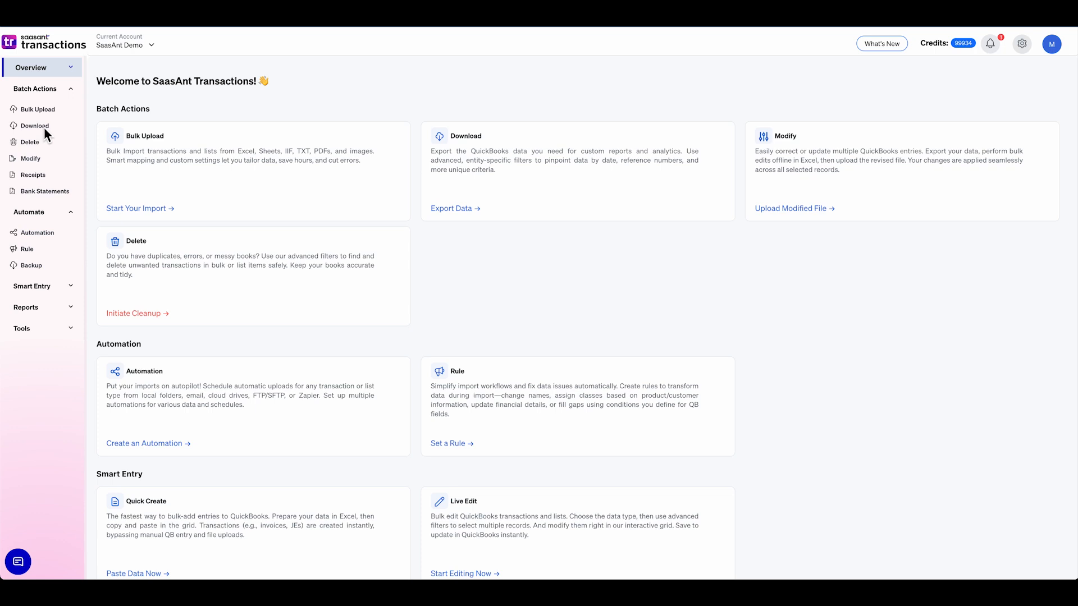
Start a batch data export in SaasAnt Transactions and choose Bank Deposits as the transaction type.
left_click(34, 125)
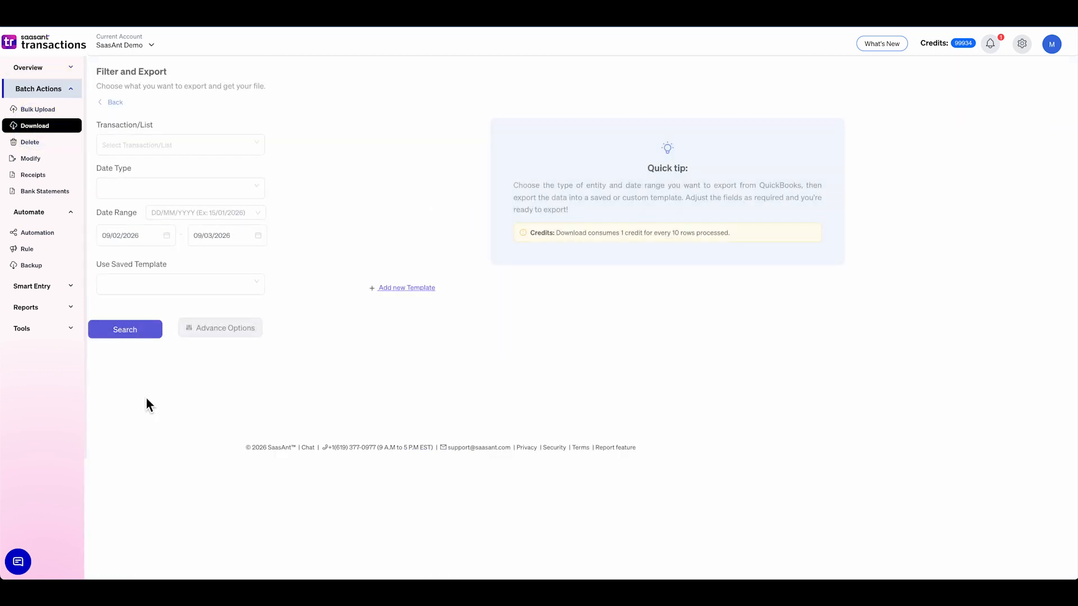
left_click(243, 149)
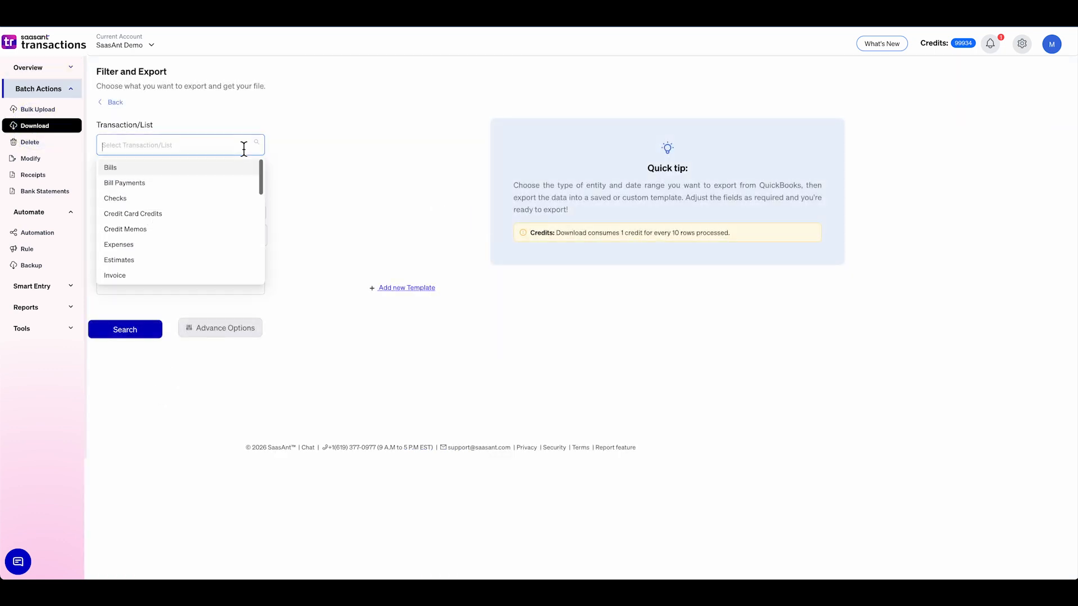
scroll(230, 213, "down", 10)
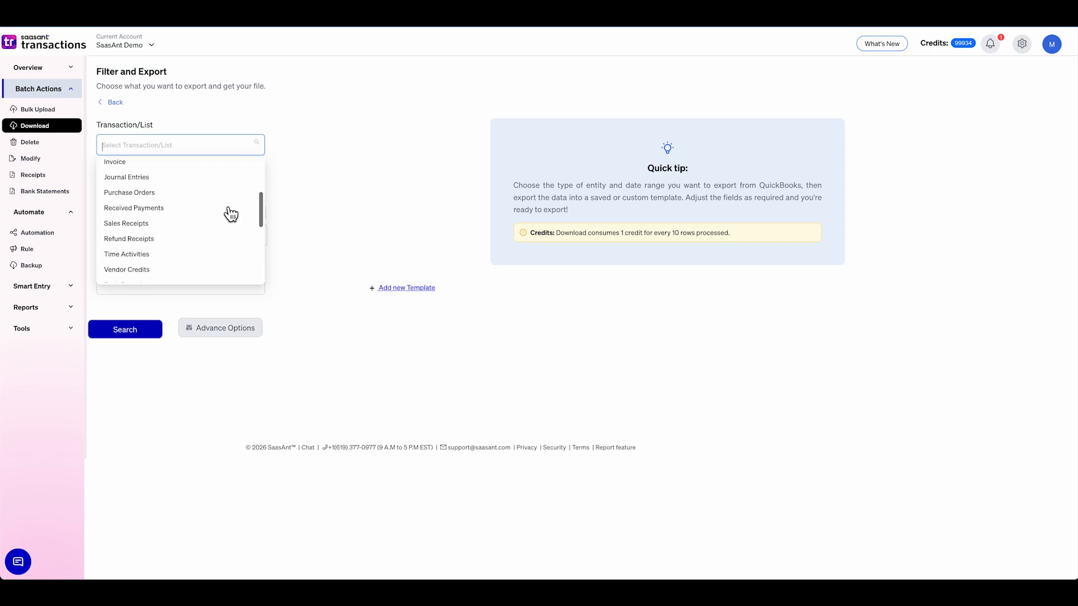
scroll(226, 212, "down", 4)
scroll(226, 213, "up", 6)
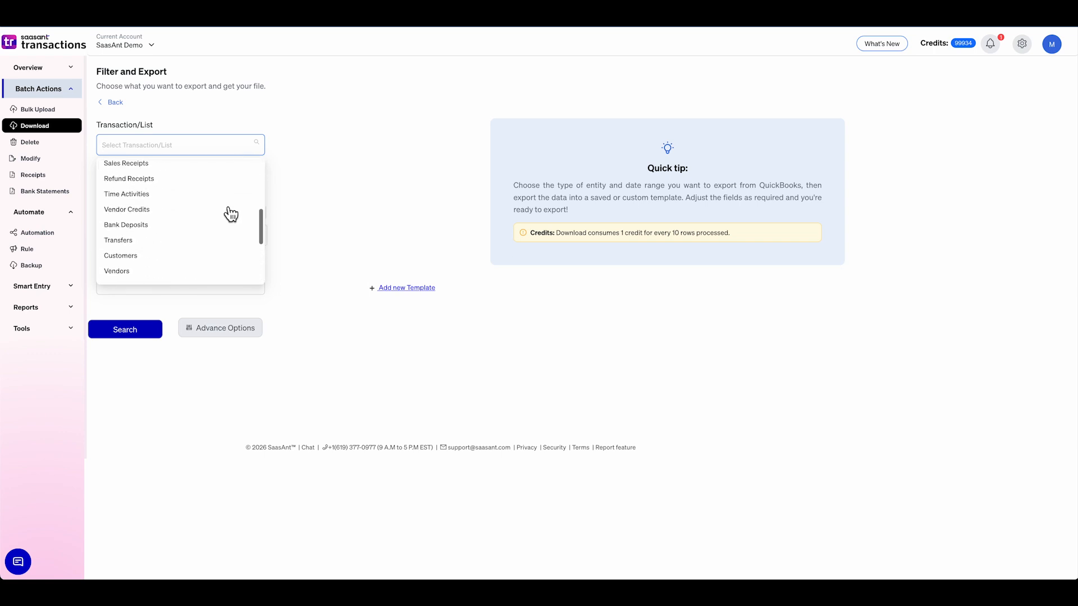
left_click(224, 228)
Set the export filter to search by created date, ranging from 01/01/2025 to 09/03/2026.
left_click(261, 197)
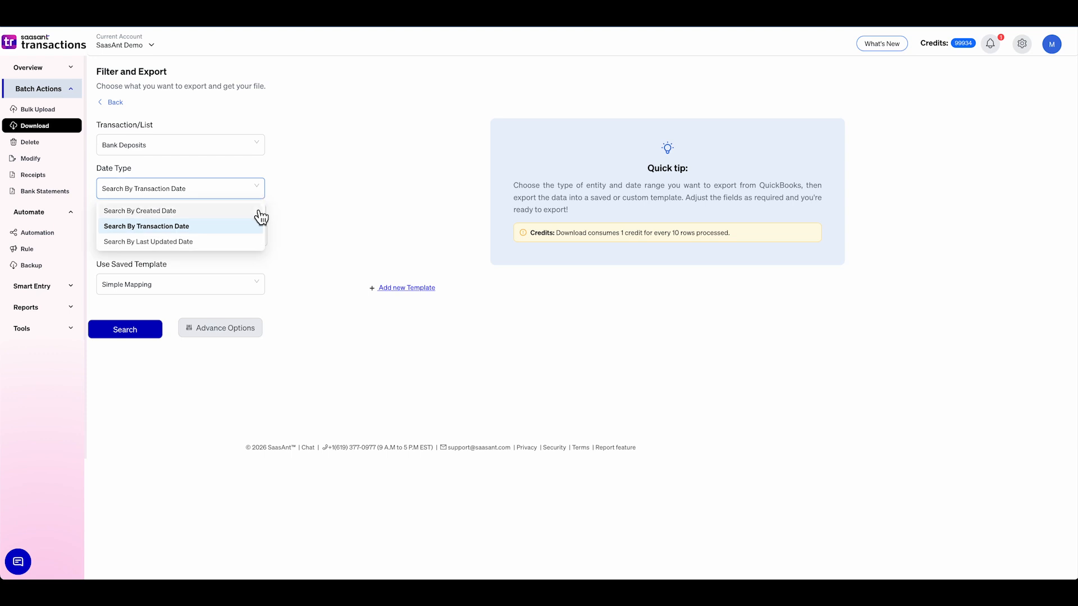
left_click(259, 213)
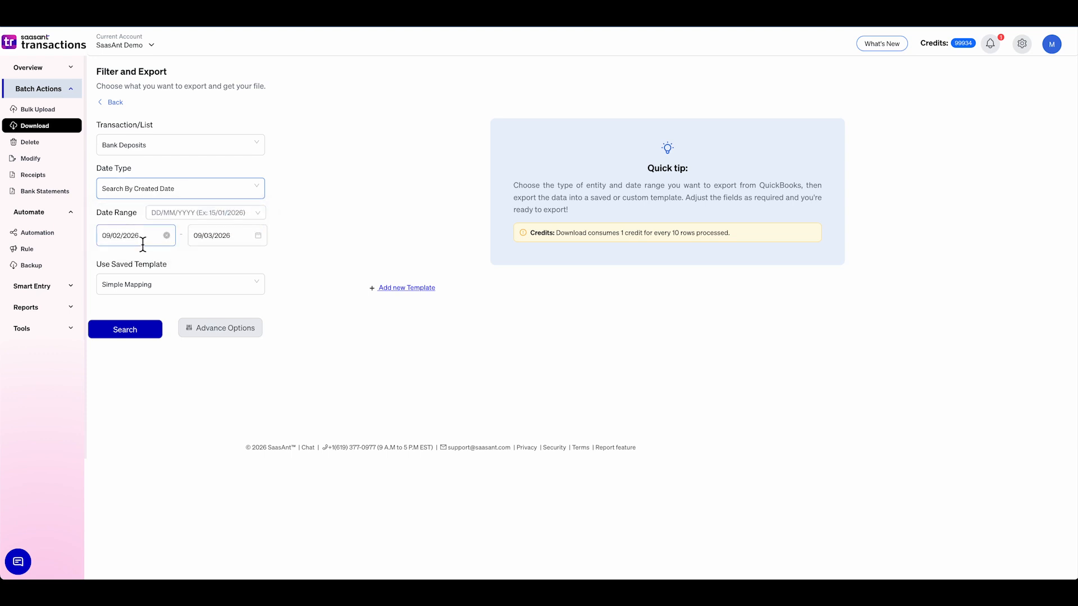
left_click(143, 243)
left_click(169, 258)
left_click(130, 343)
left_click(128, 283)
left_click(165, 298)
left_click(222, 238)
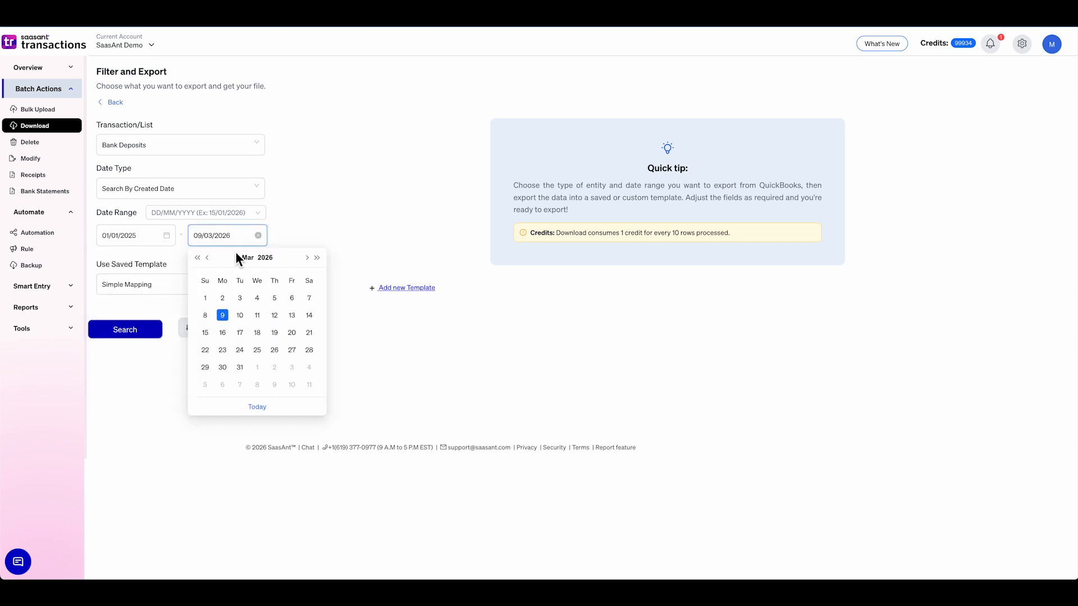
left_click(223, 313)
Select the Simple Mapping template for the export and search for the matching bank deposits.
left_click(245, 296)
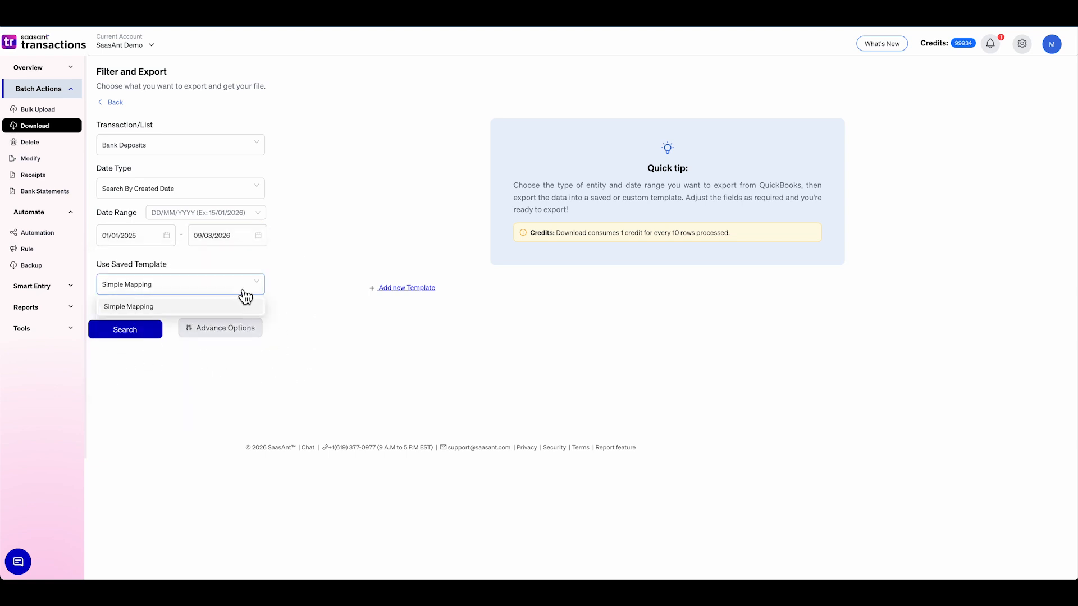
left_click(234, 305)
left_click(133, 324)
left_click(148, 335)
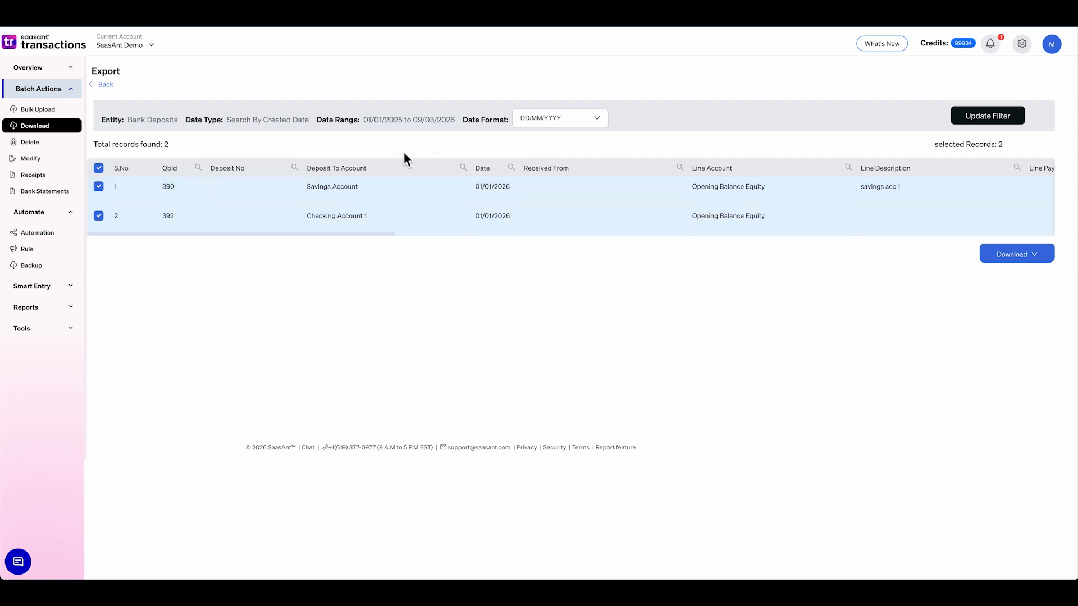
Download the selected deposit records and open the file Deposit-Jan 01, 2025-to-Mar 09, 2026 (1) full screen in Excel.
left_click(1034, 263)
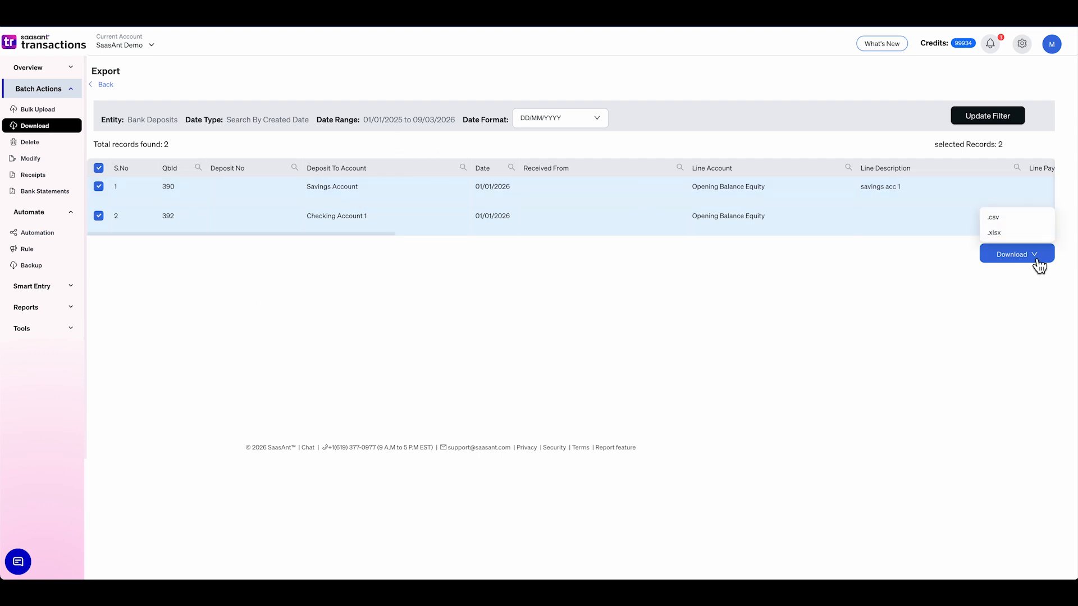
left_click(1028, 231)
left_click(988, 43)
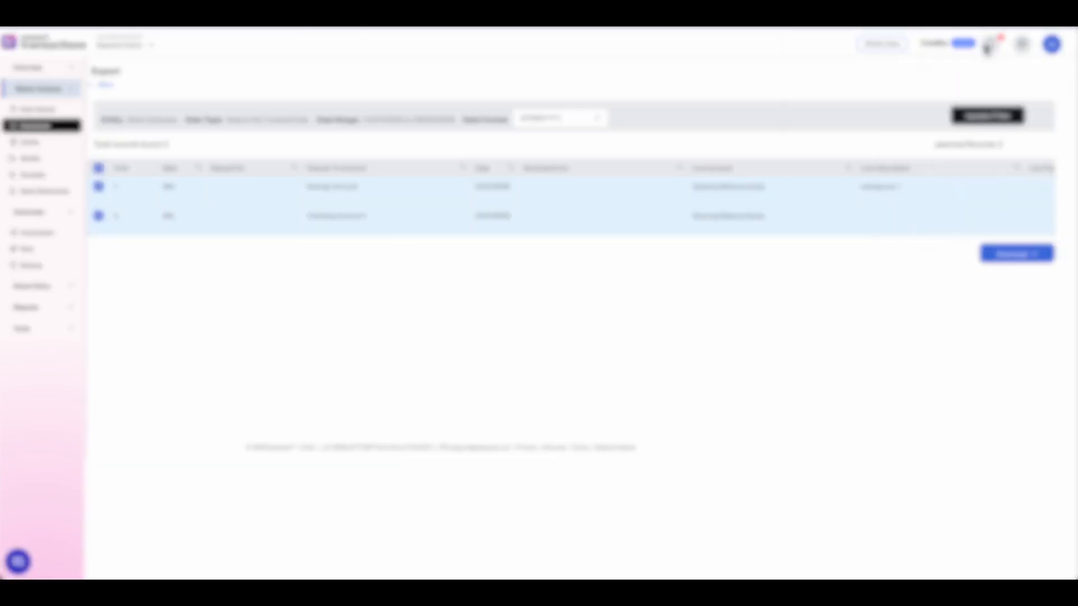
double_click(507, 68)
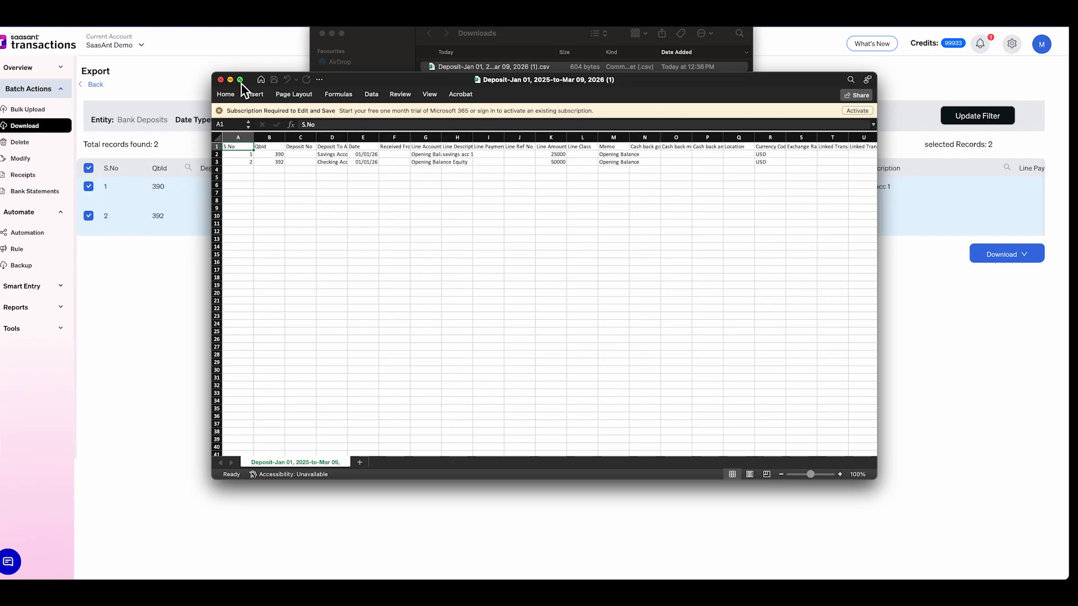
left_click(242, 82)
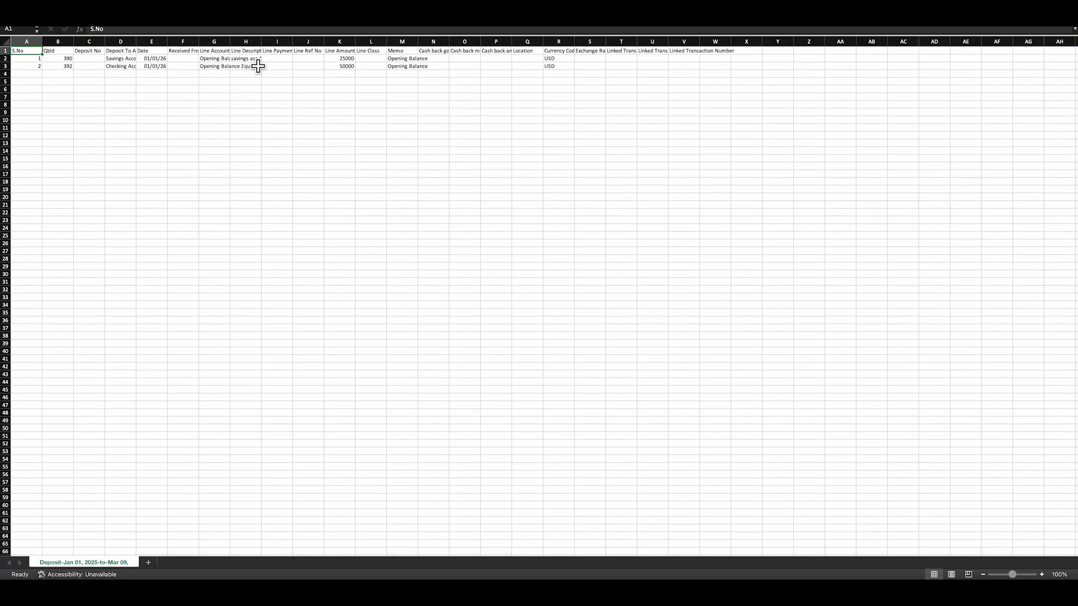
Widen the Line Description column and change the first deposit's description in H2 to "savings account 3".
left_click_drag(230, 49, 338, 49)
double_click(306, 60)
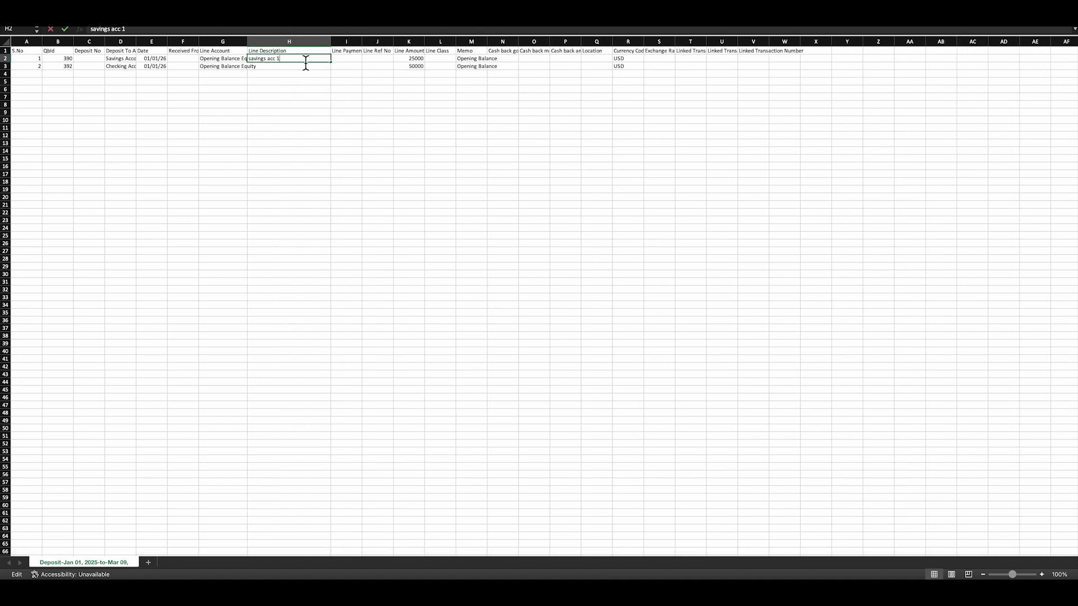
key("BackSpace")
key("BackSpace")
key("BackSpace")
key("BackSpace")
type("ccount 3")
key("Return")
Enter "Checking Account 3" as the second deposit's line description in cell H3.
type("C")
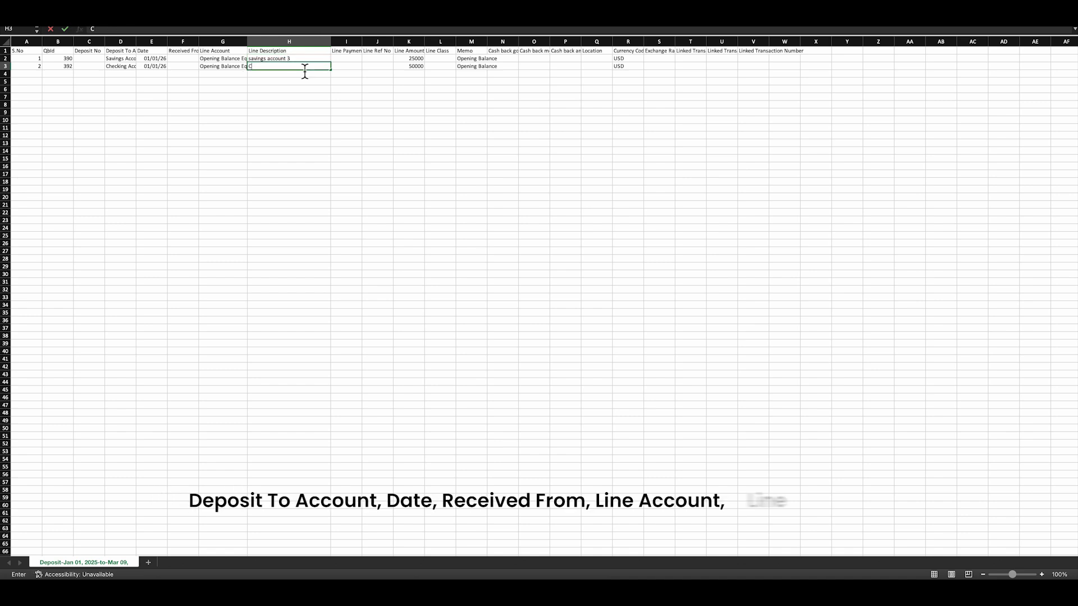
type("he")
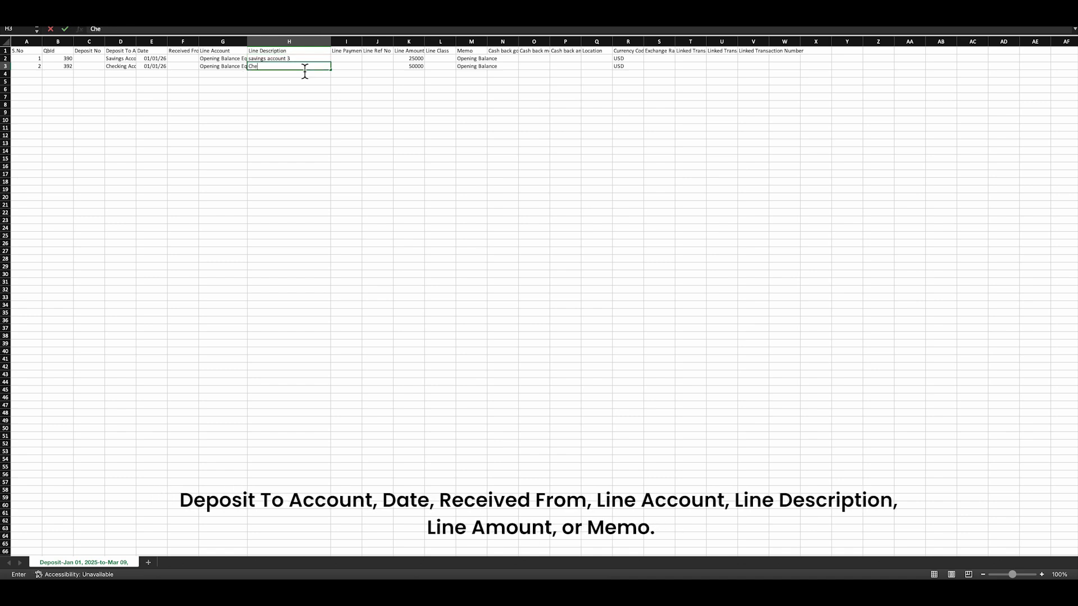
type("cking Ac")
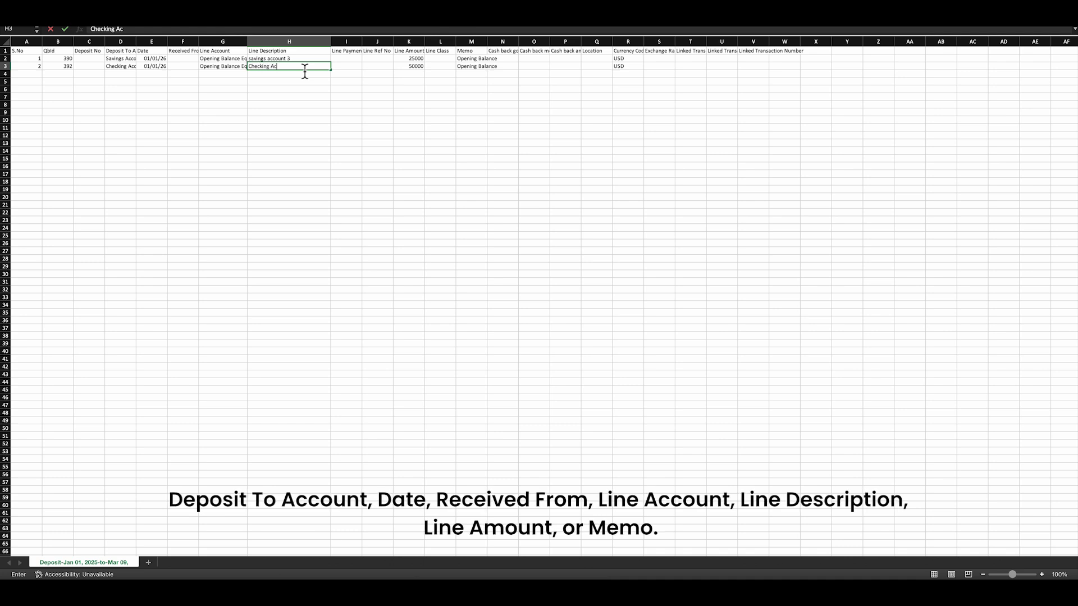
type("count 3")
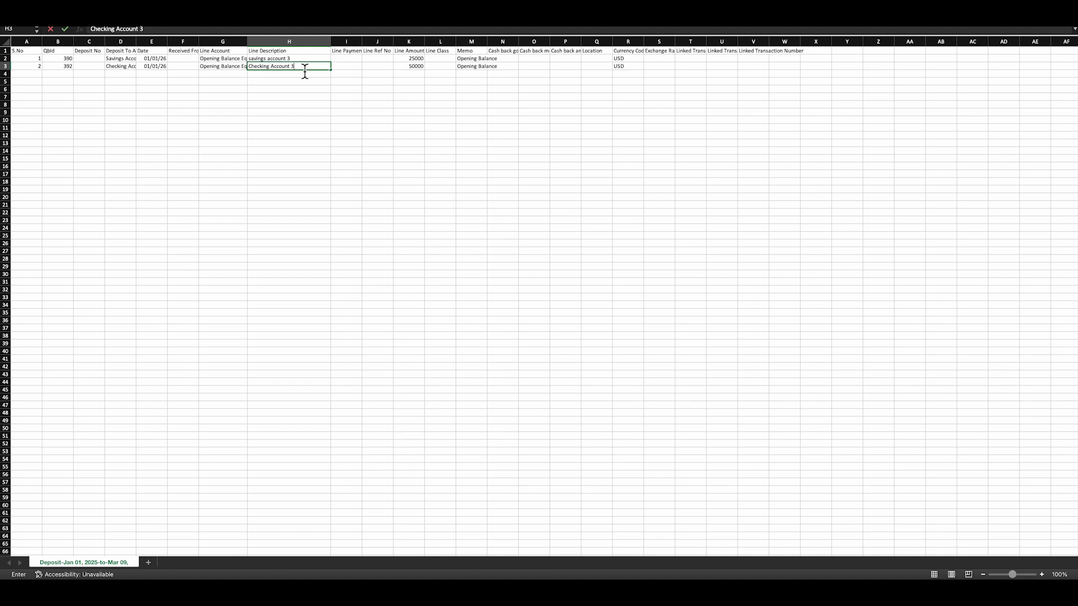
key("Return")
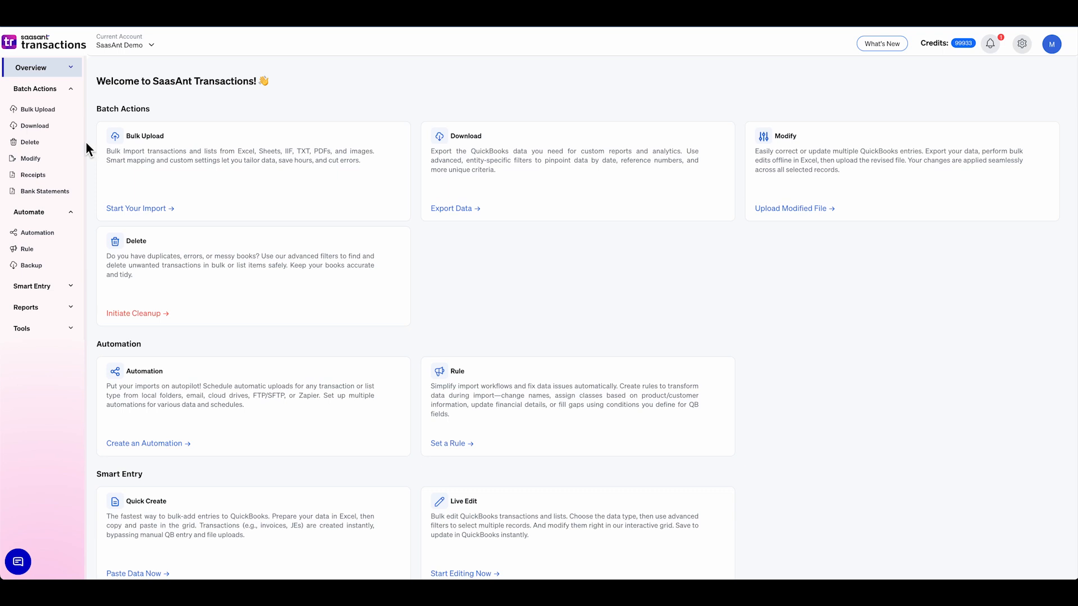
Start a batch modification for Bank Deposits in SaasAnt Transactions and upload Deposit-Jan 01, 2025-to-Mar 09, 2026.xlsx.
left_click(43, 162)
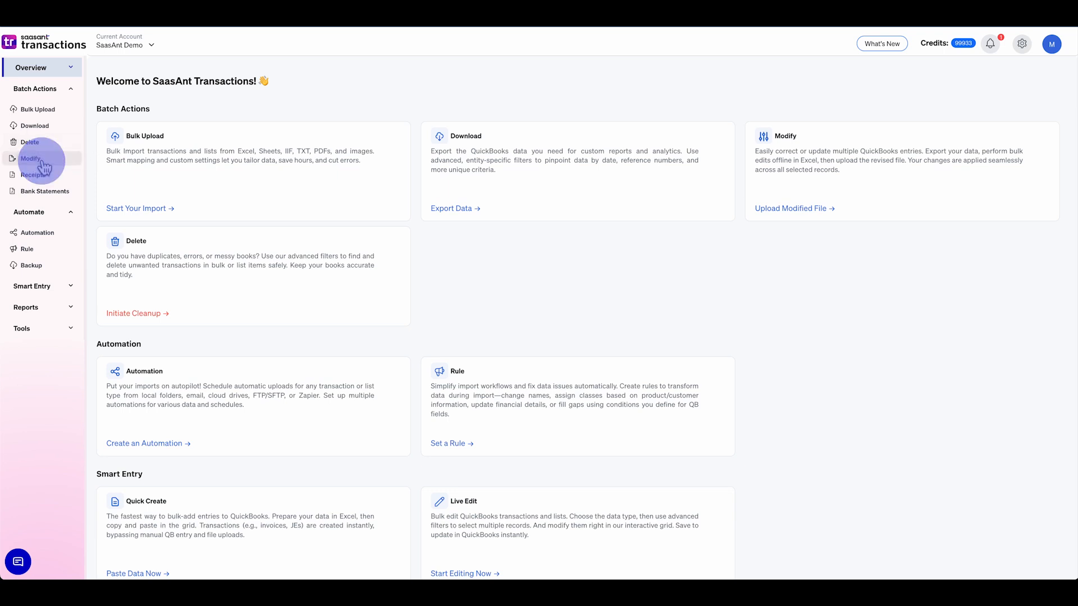
left_click(128, 392)
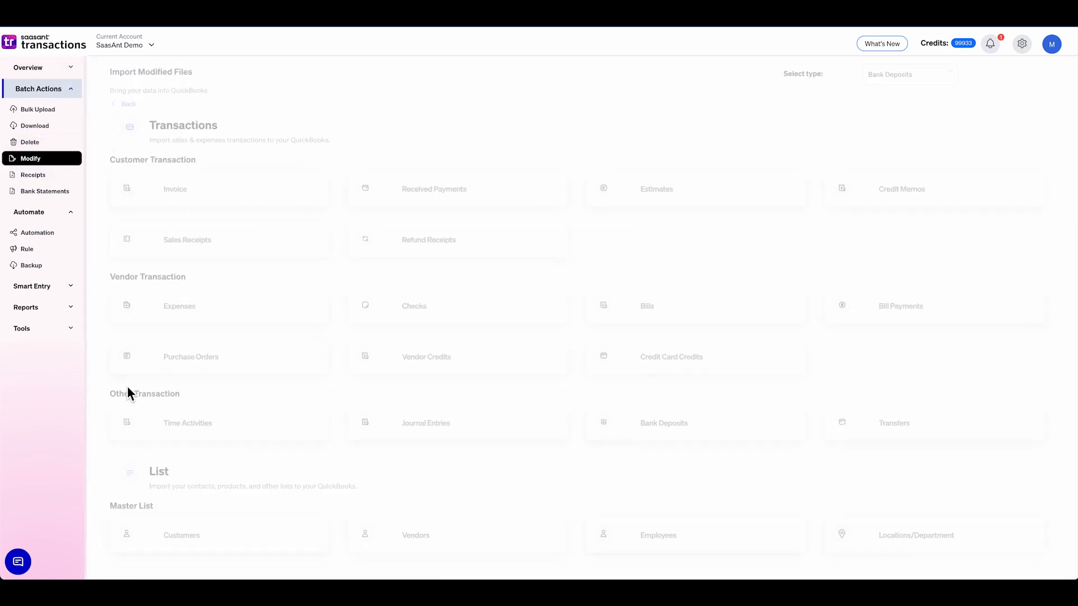
left_click(612, 425)
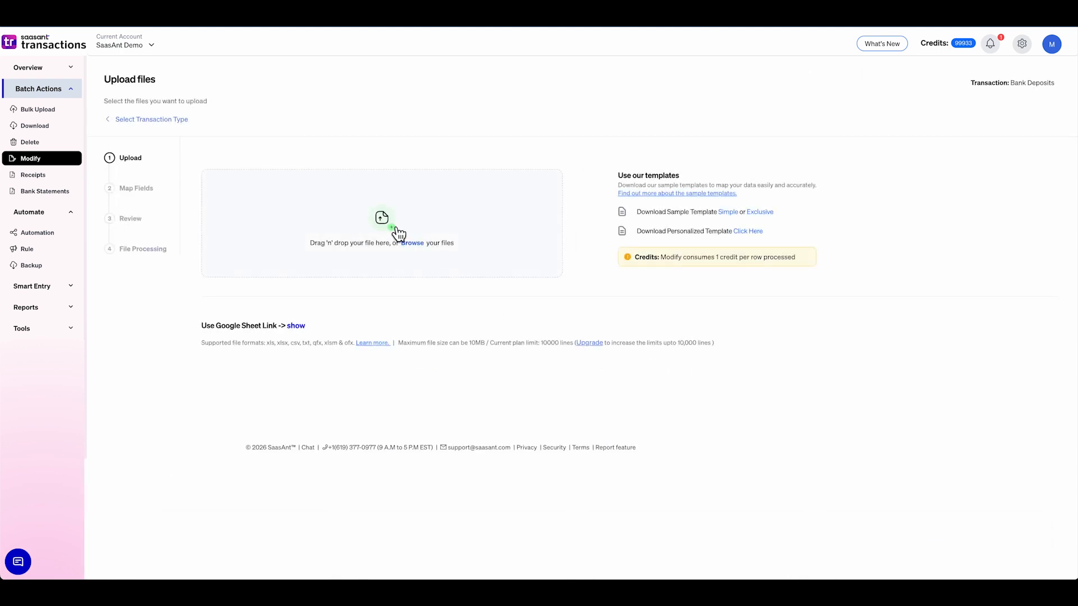
left_click(393, 227)
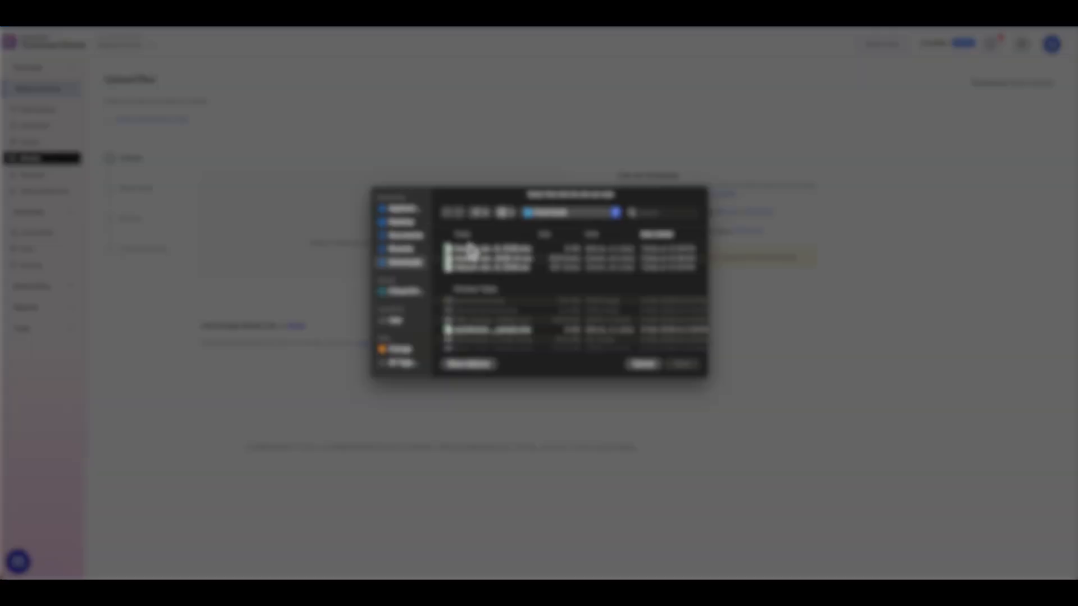
left_click(476, 255)
left_click(679, 366)
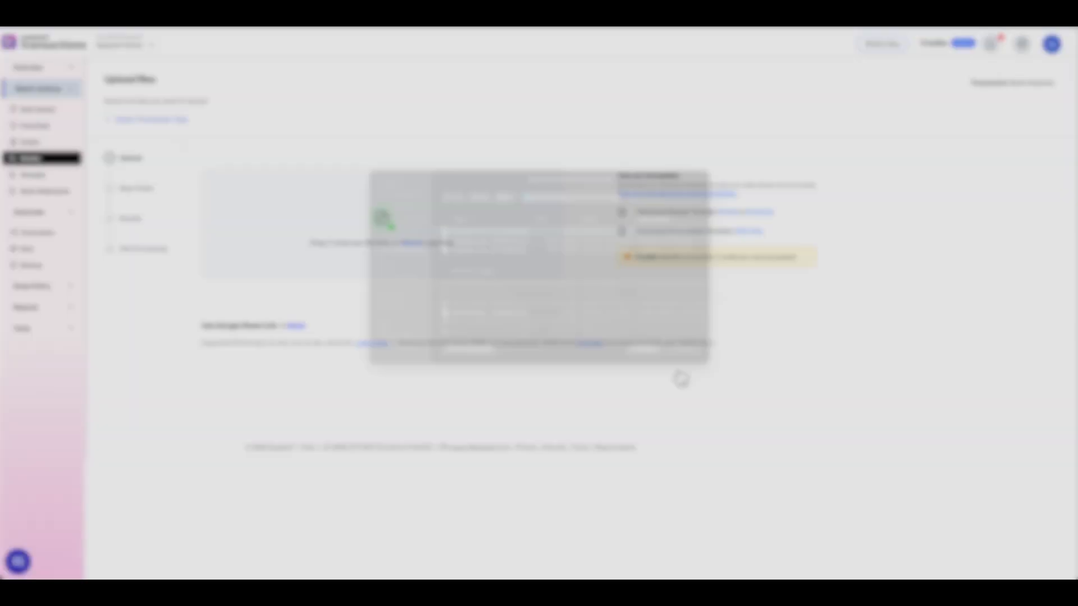
left_click(696, 284)
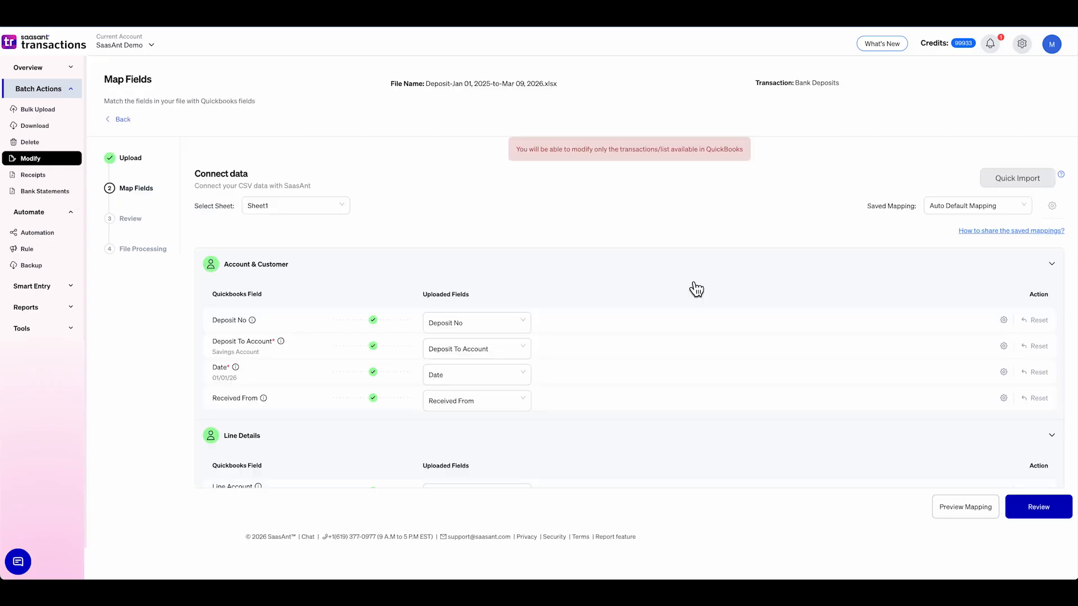
Submit the mapped and reviewed deposit changes to QuickBooks, and open the Savings Account deposit from the results.
left_click(1019, 503)
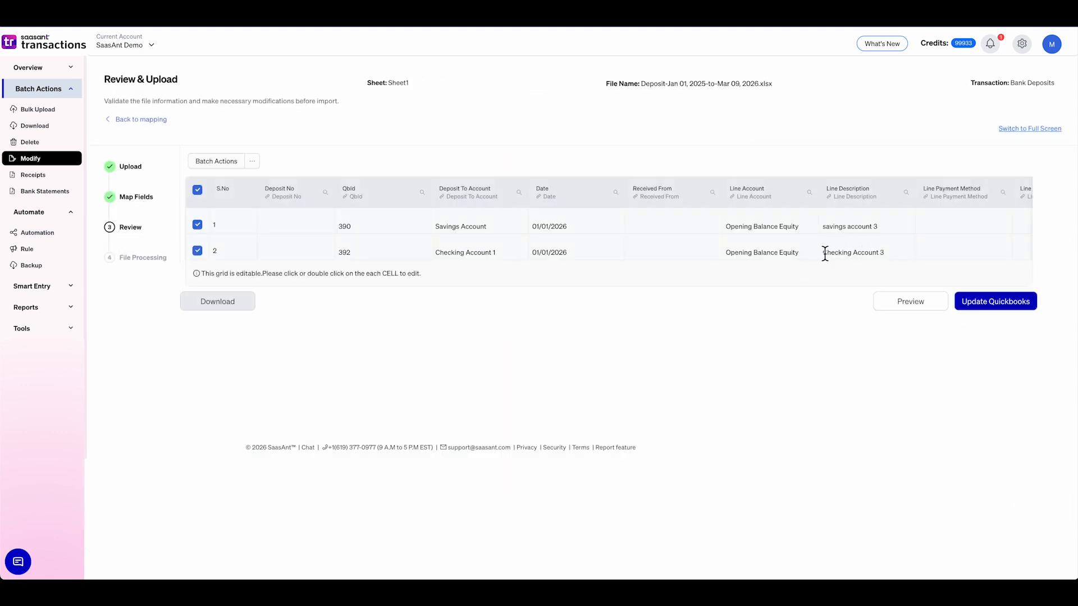
left_click(992, 307)
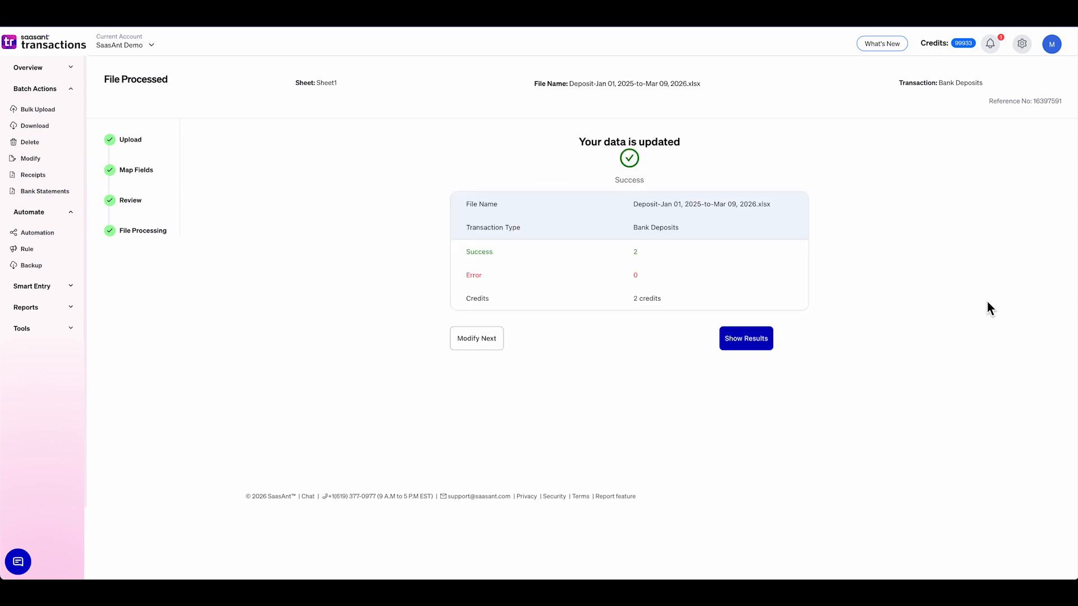
left_click(760, 345)
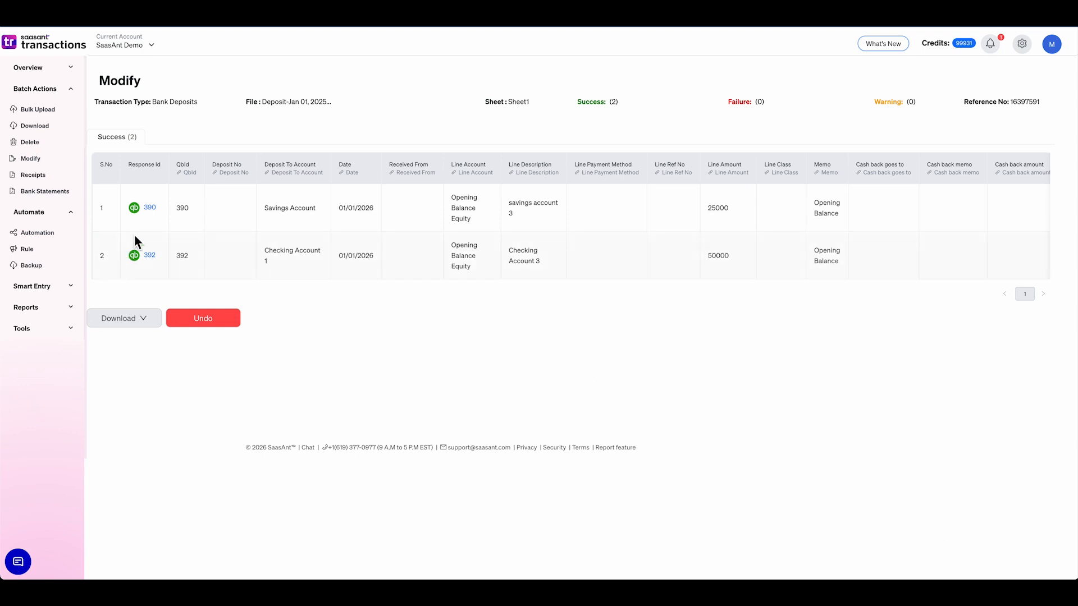
left_click(154, 213)
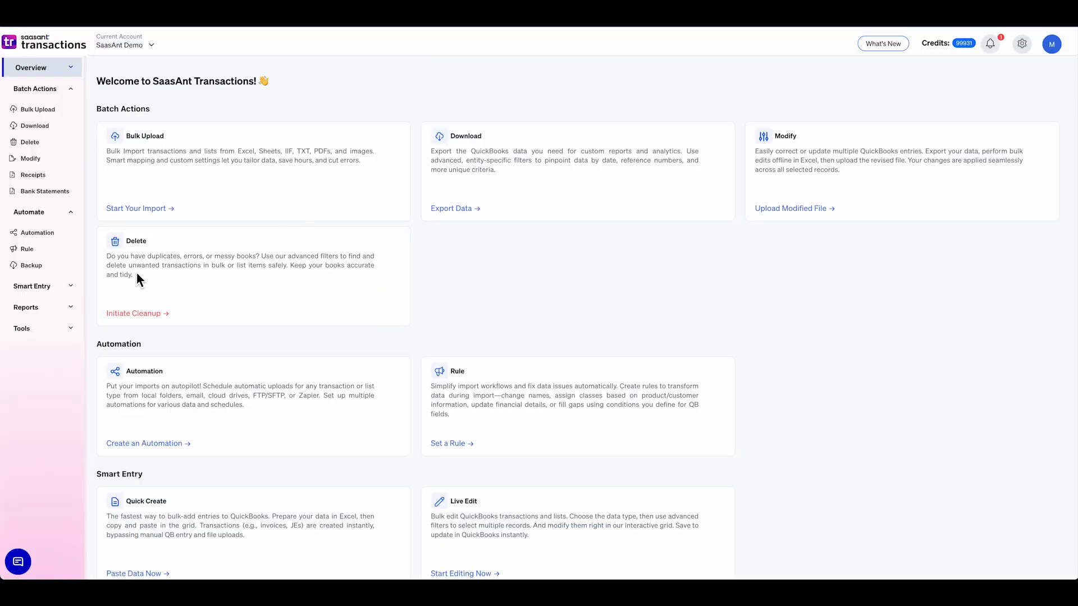
Start a Live Edit session in SaasAnt Transactions using the Edit by Searching method.
left_click(68, 289)
left_click(58, 327)
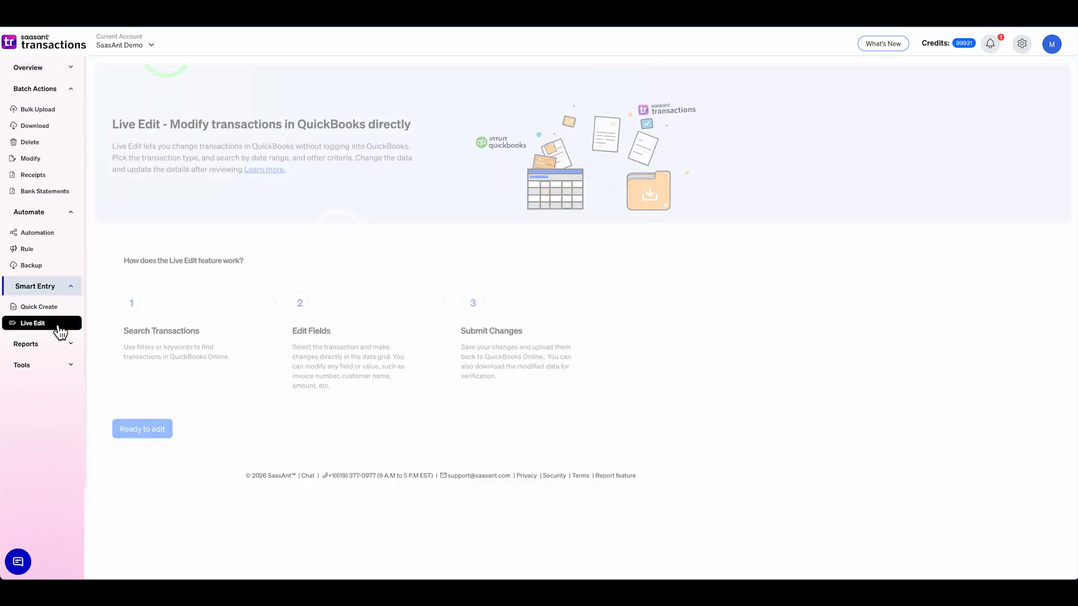
left_click(132, 430)
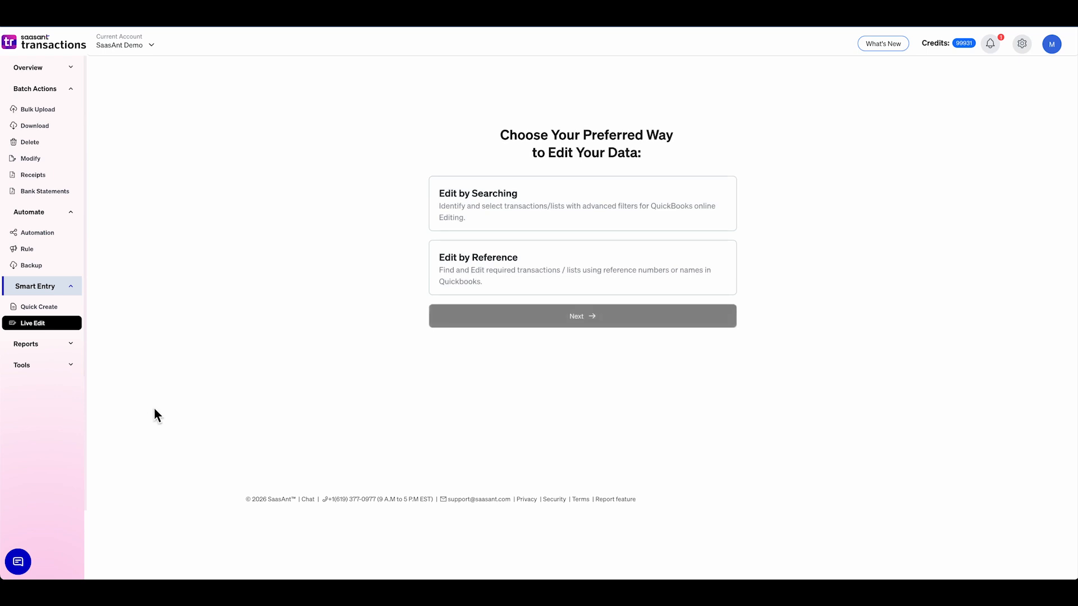
left_click(504, 226)
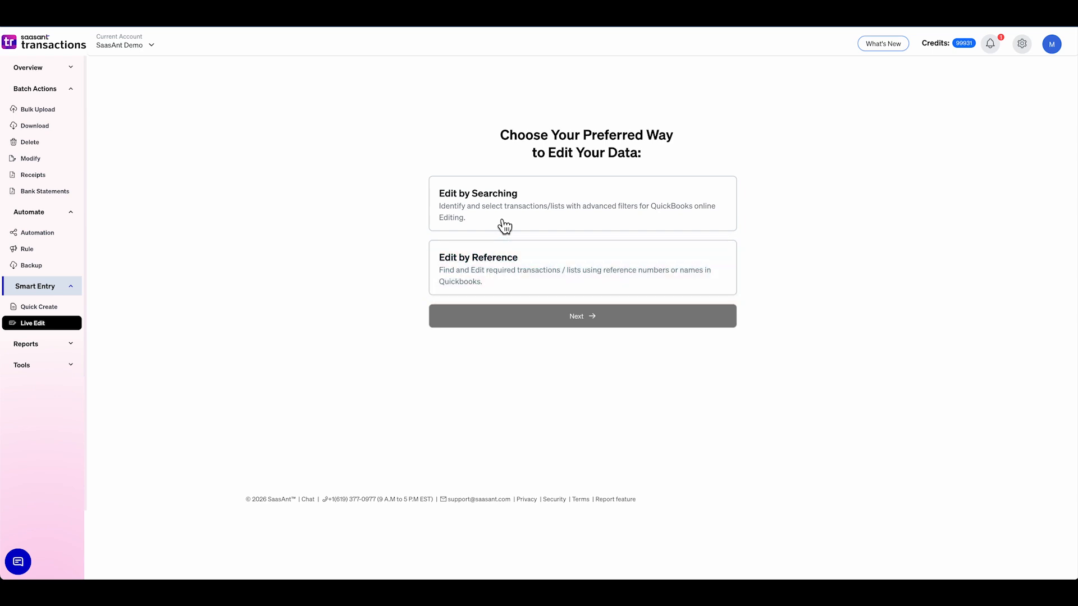
left_click(505, 226)
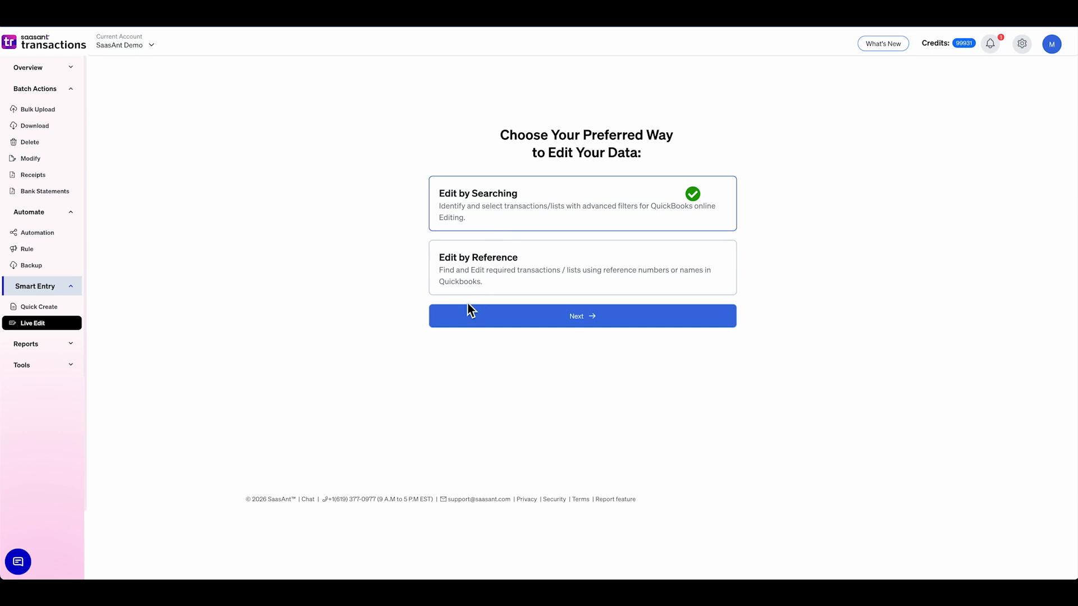
left_click(470, 318)
Filter the Live Edit search to Bank Deposits, with the date type Search By Created Date.
left_click(254, 143)
scroll(238, 233, "down", 5)
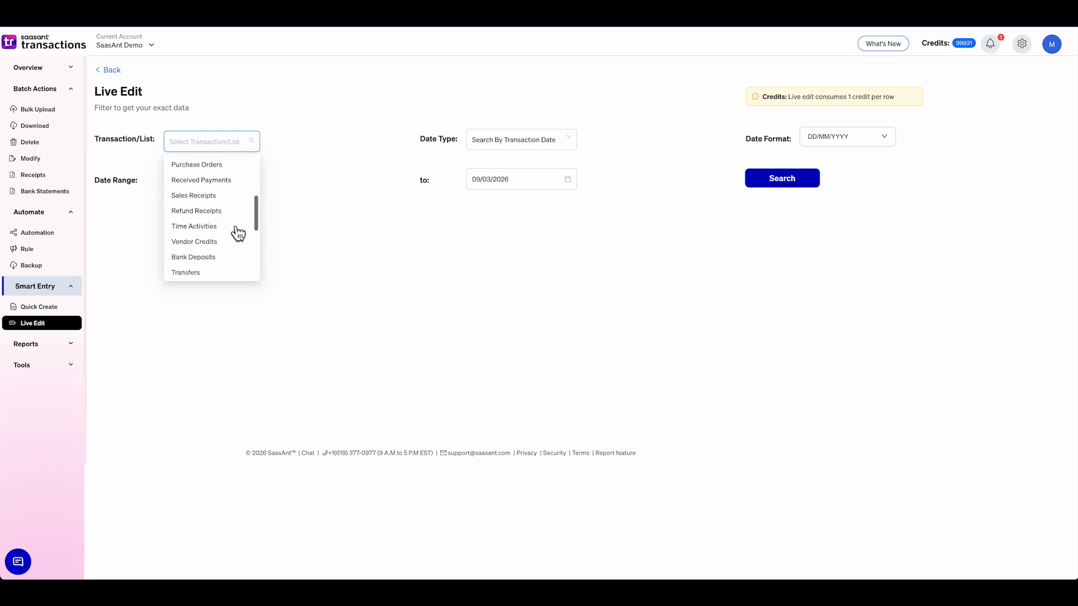
left_click(240, 212)
left_click(575, 147)
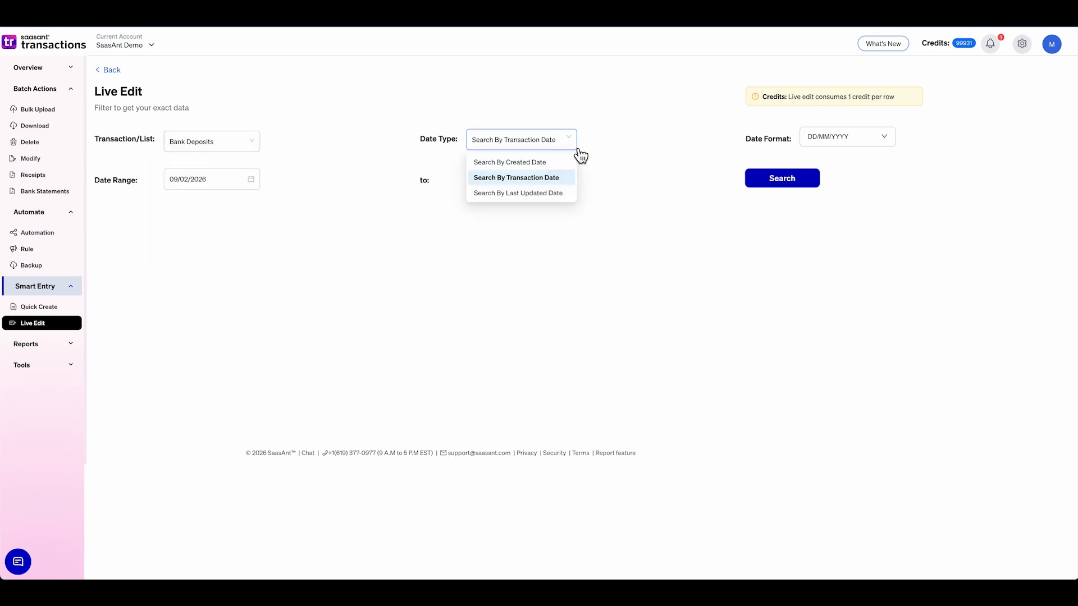
left_click(556, 162)
Set the date range's start to 01/01/2025 and search for the bank deposits up to 09/03/2026.
left_click(185, 180)
left_click(225, 201)
left_click(194, 232)
left_click(233, 242)
left_click(517, 179)
left_click(620, 240)
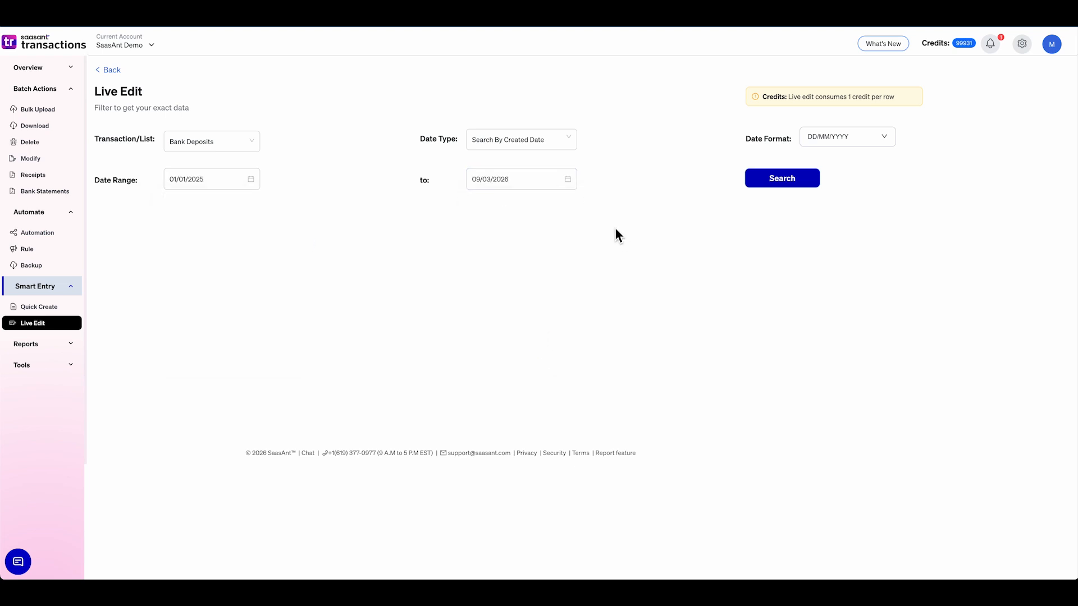
left_click(769, 186)
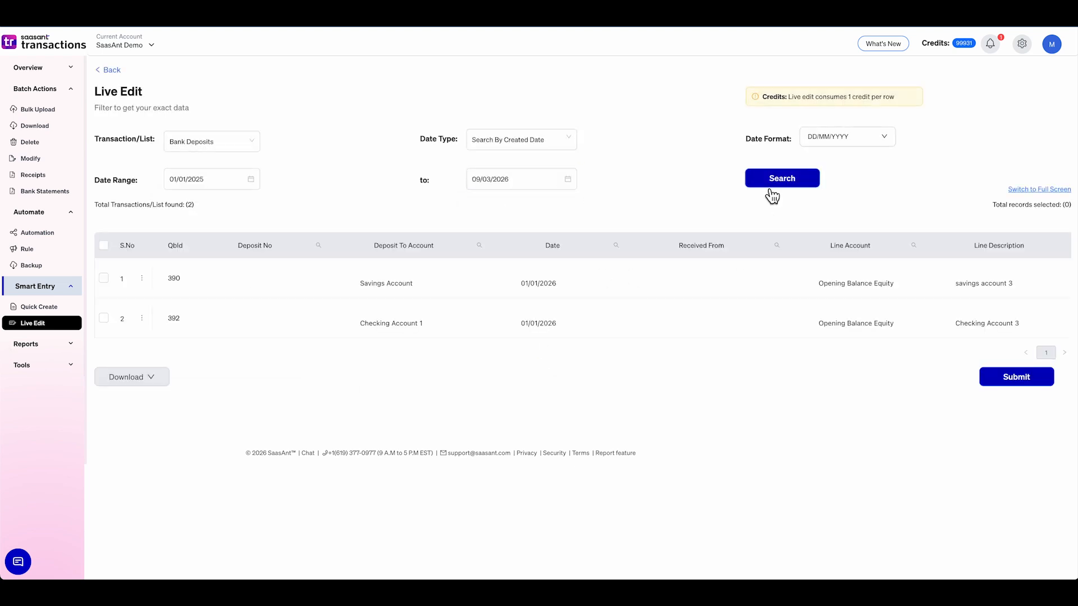
Change the Checking Account 1 deposit's line description to "Checking Account 392" in the results grid.
scroll(977, 280, "right", 5)
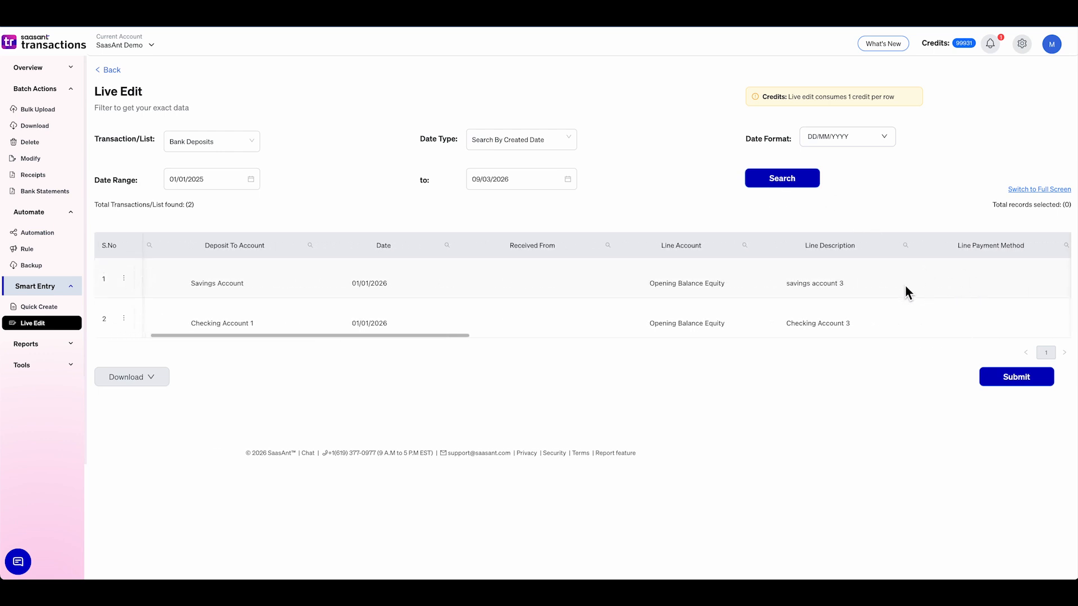
left_click(828, 328)
left_click(838, 324)
key("BackSpace")
key("BackSpace")
key("BackSpace")
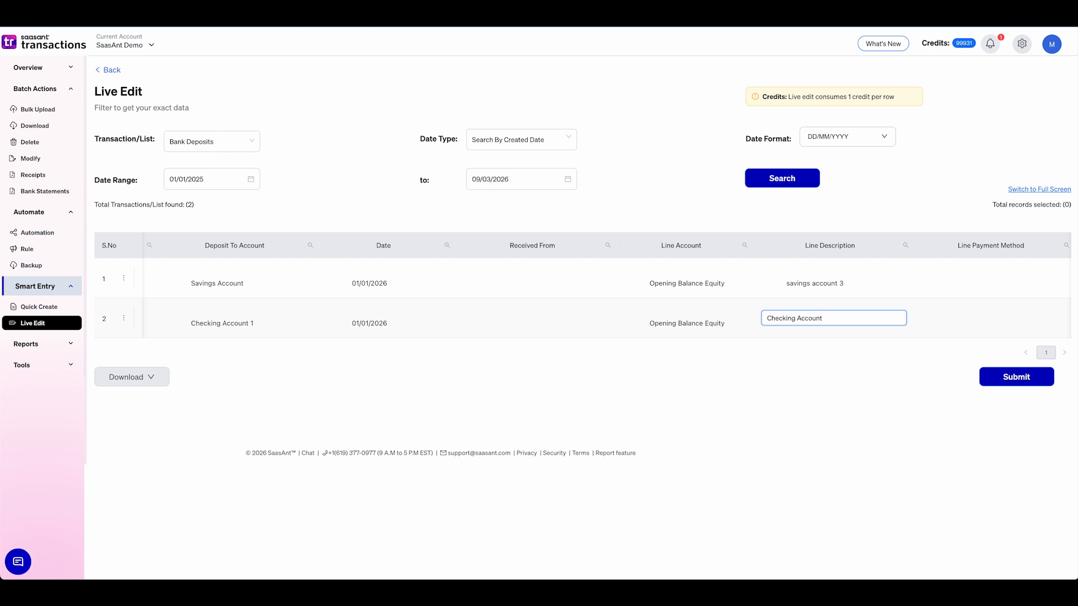
key("Return")
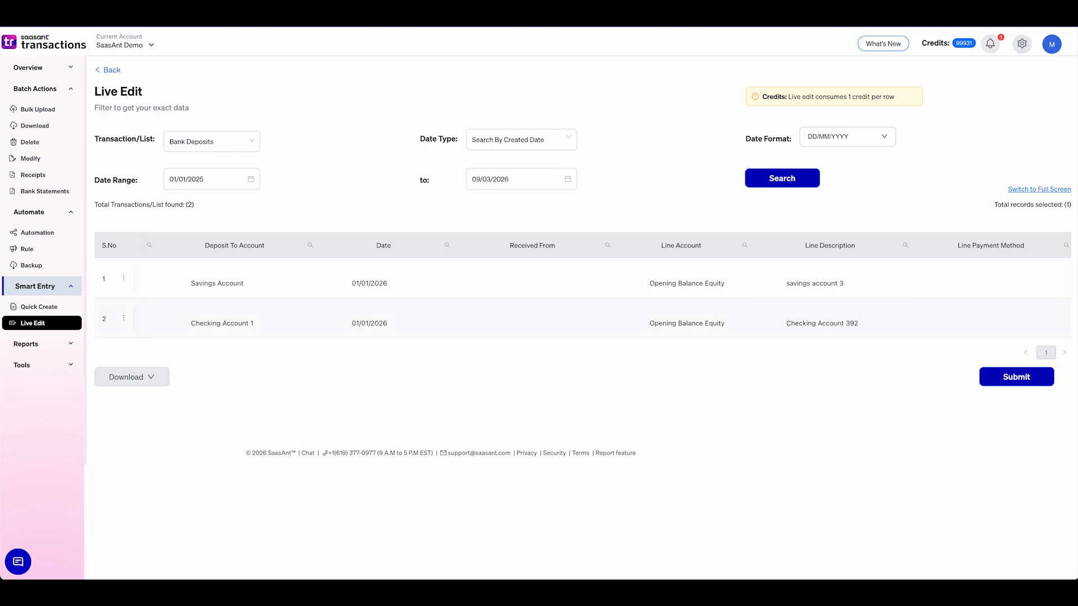
Submit the edited Checking Account 1 deposit to QuickBooks and open the updated deposit from the results.
left_click(1002, 384)
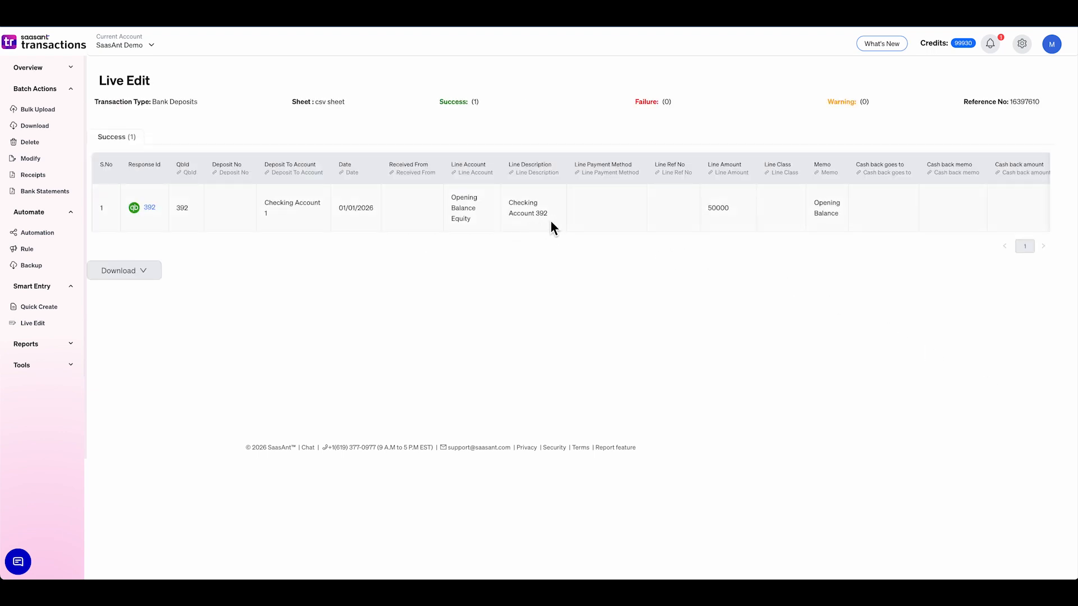
left_click(152, 212)
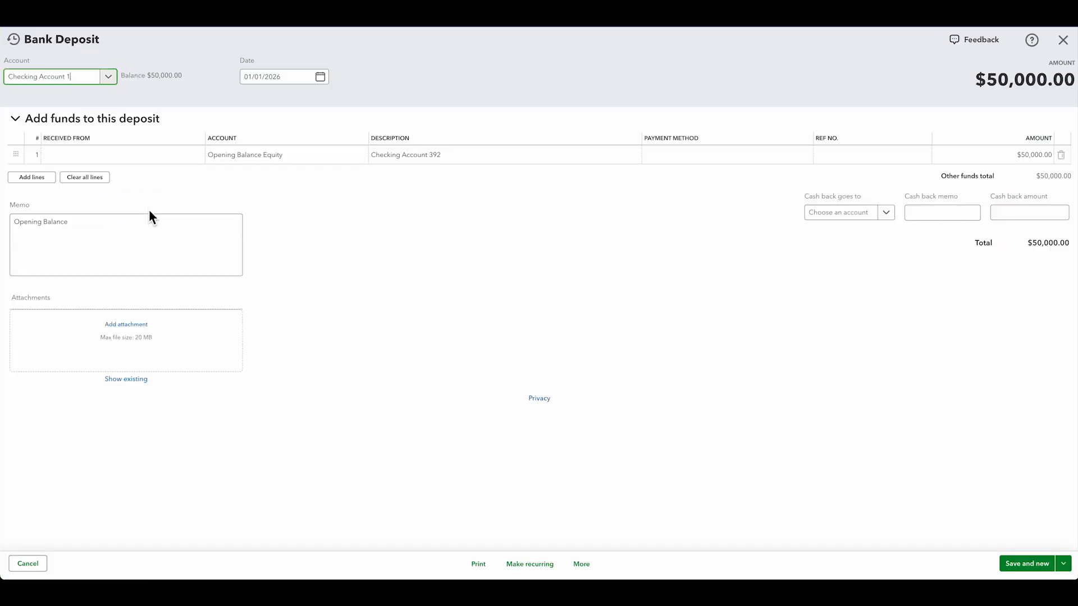